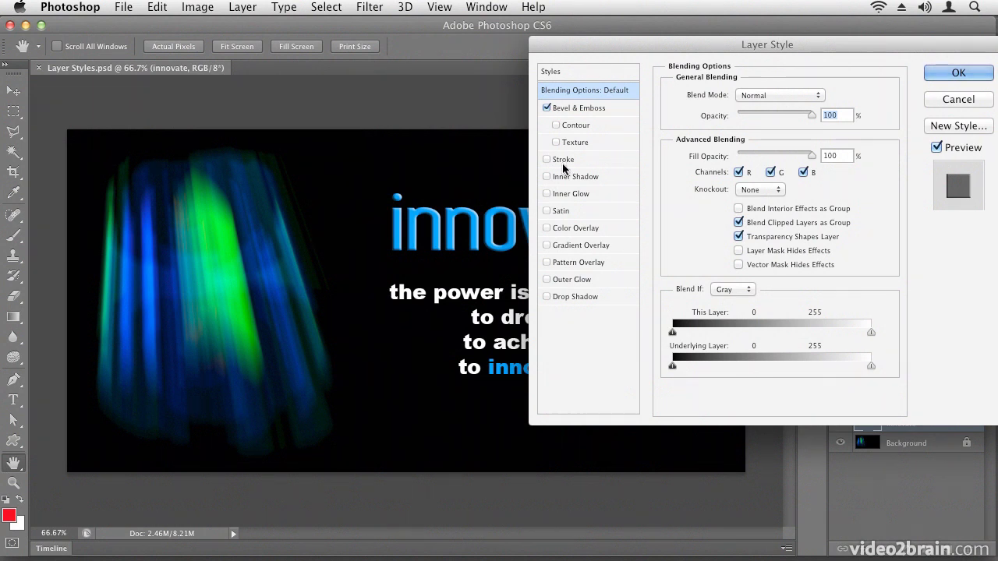
Review the Bevel & Emboss and Stroke settings of the innovate text, leaving both effects turned off.
{"action": "left_click", "coordinate": [574, 114]}
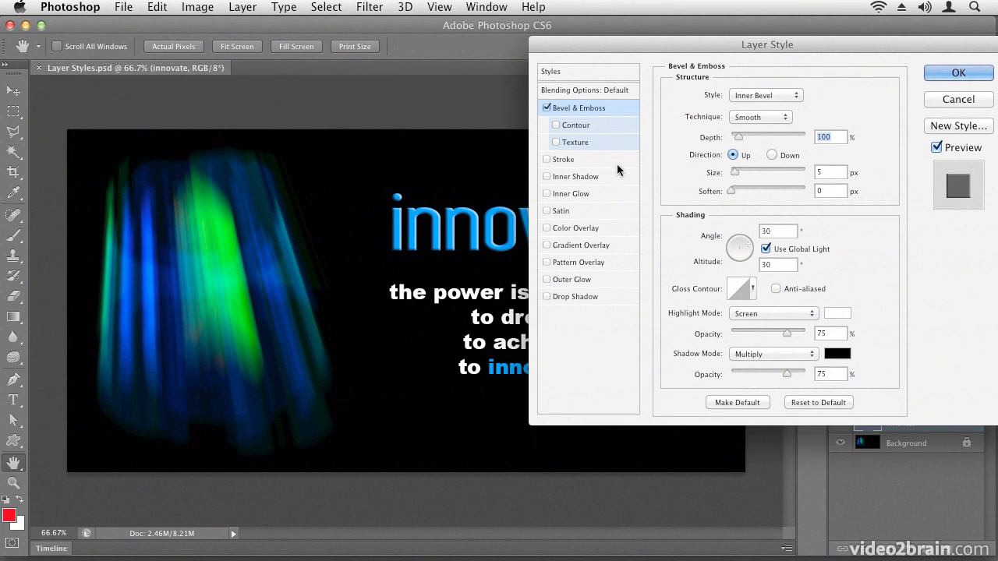
{"action": "left_click", "coordinate": [567, 160]}
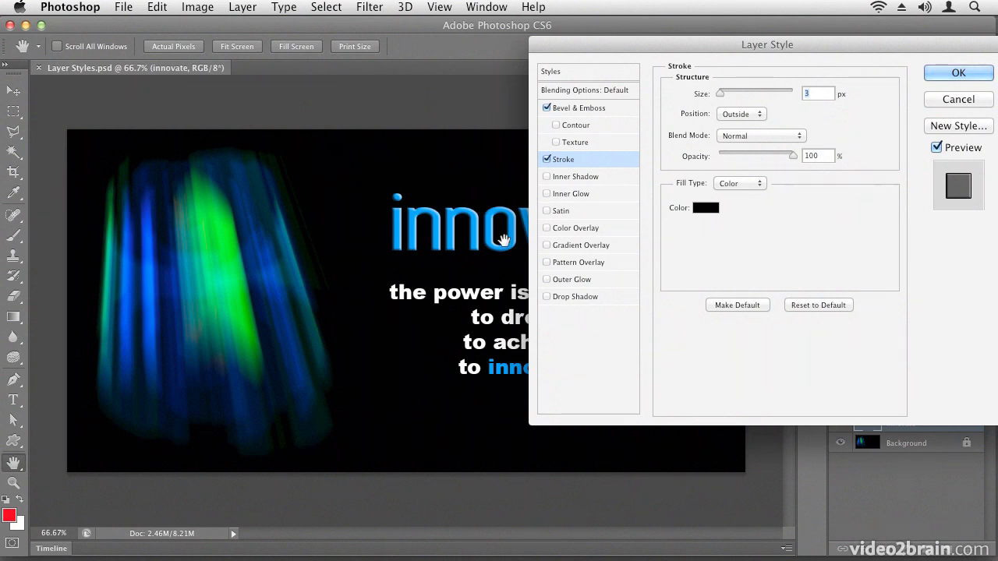
{"action": "left_click", "coordinate": [546, 159]}
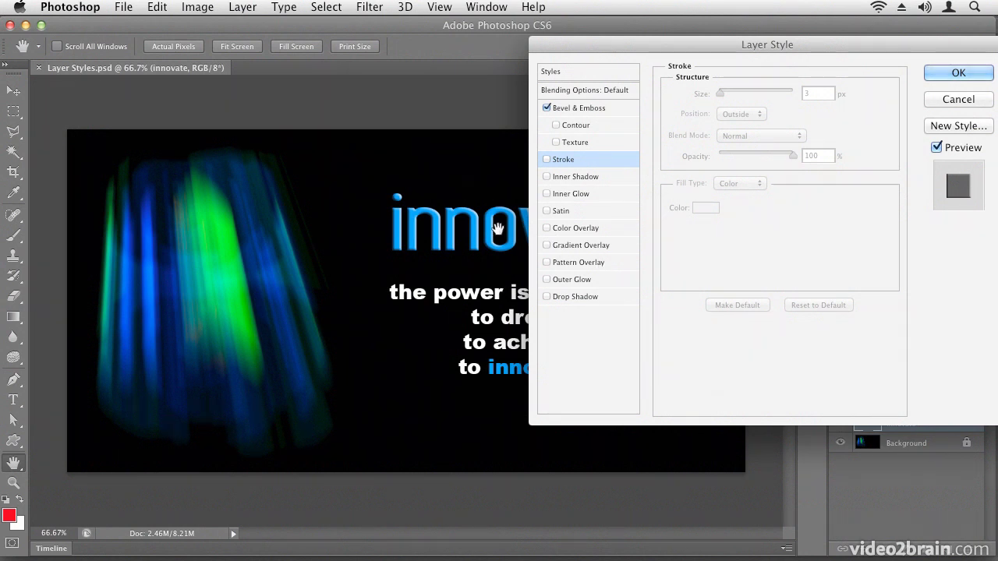
{"action": "left_click", "coordinate": [546, 108]}
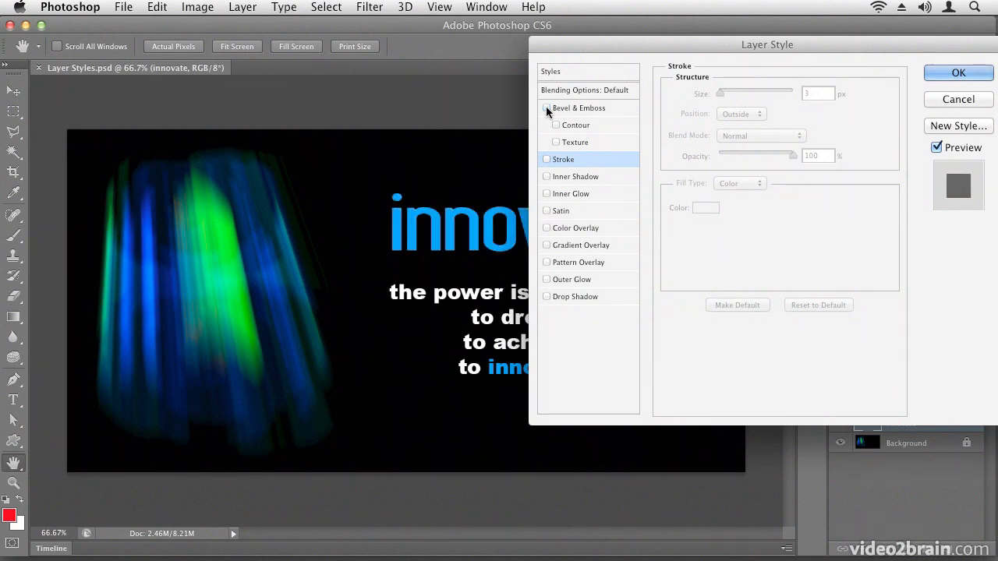
Add a Gradient Overlay to the innovate text and inspect the gradient's two color stops without changing them.
{"action": "left_click", "coordinate": [546, 245]}
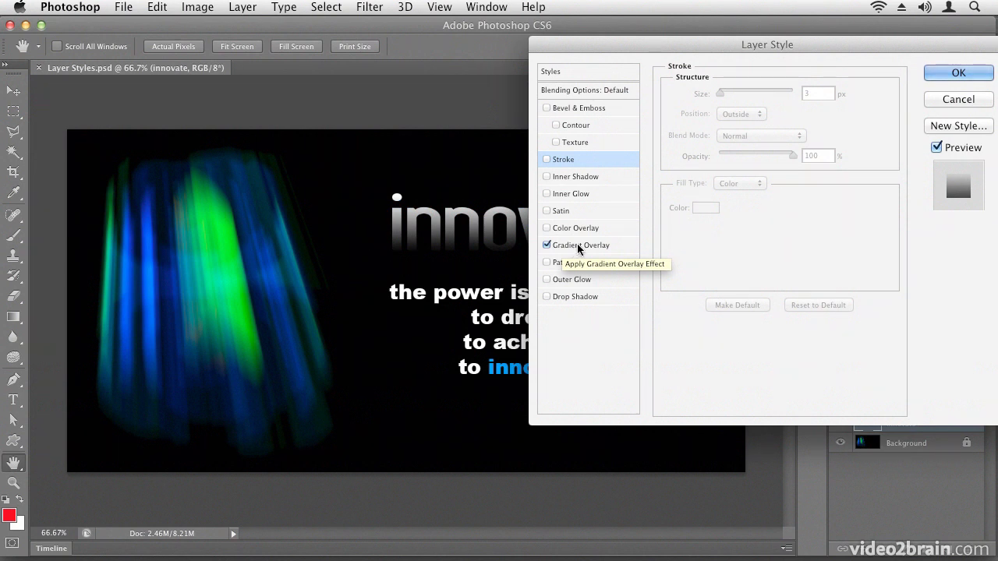
{"action": "left_click", "coordinate": [577, 245]}
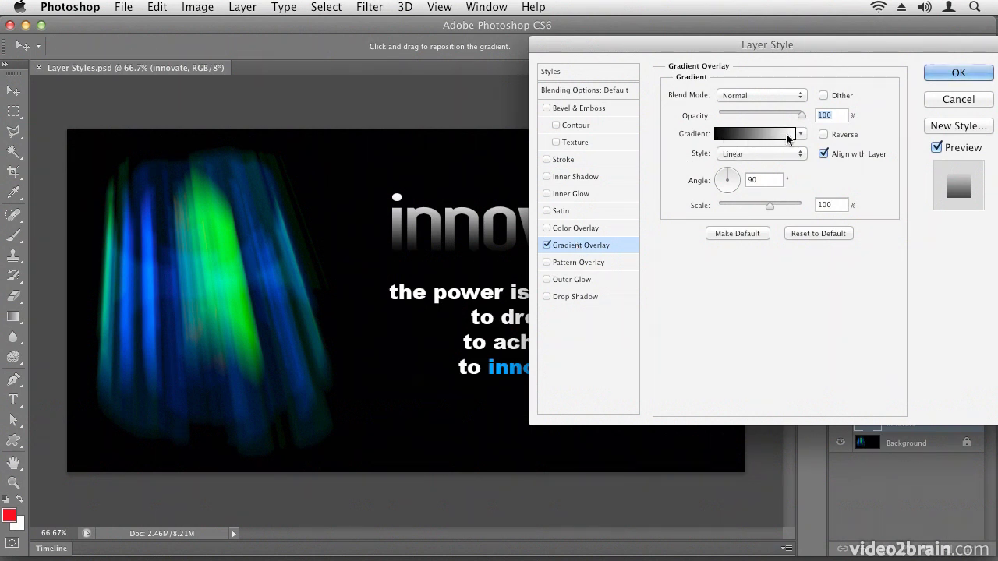
{"action": "left_click", "coordinate": [756, 134]}
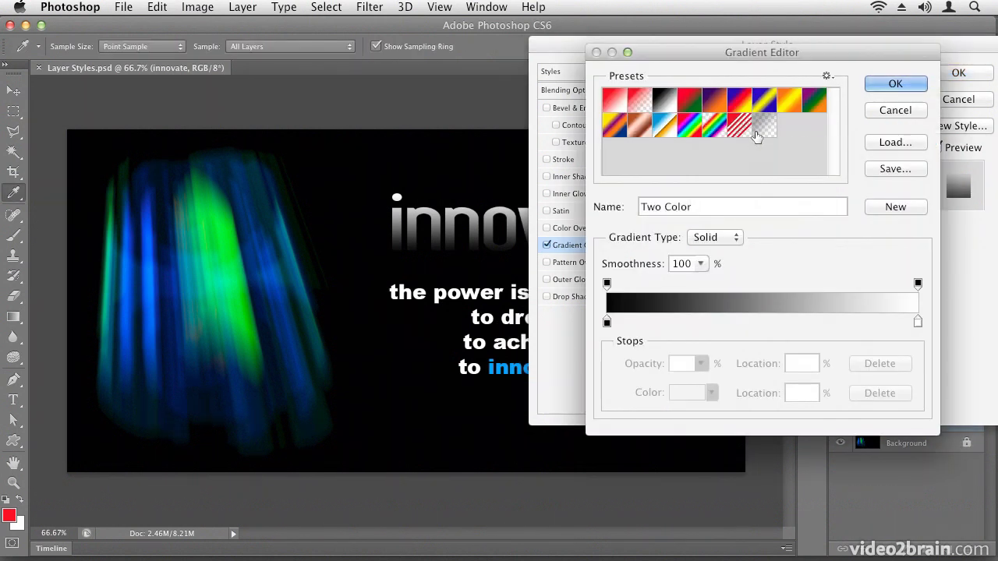
{"action": "mouse_move", "coordinate": [607, 322]}
{"action": "left_mouse_down"}
{"action": "mouse_move", "coordinate": [624, 319]}
{"action": "mouse_move", "coordinate": [607, 321]}
{"action": "left_mouse_up"}
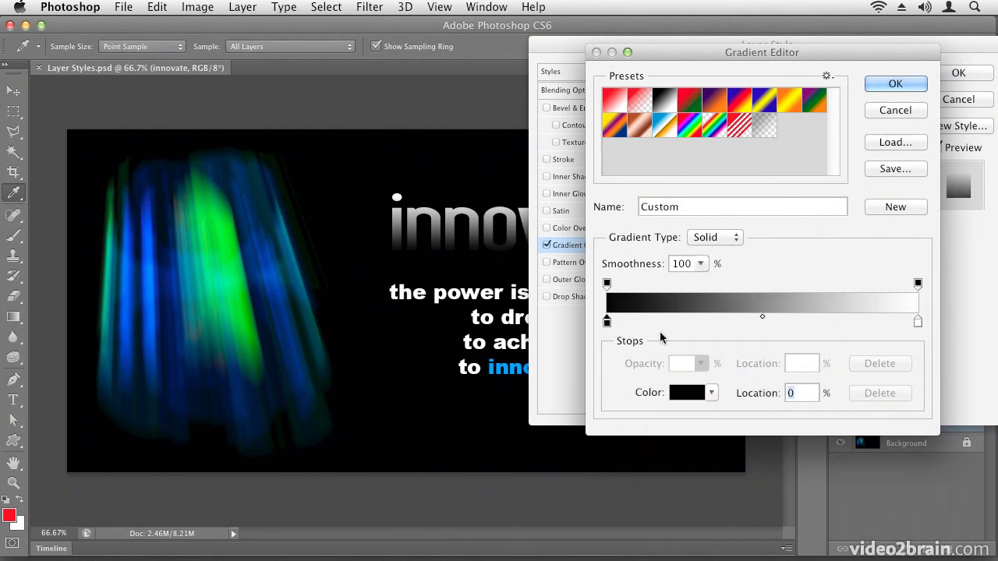
{"action": "left_click", "coordinate": [917, 323]}
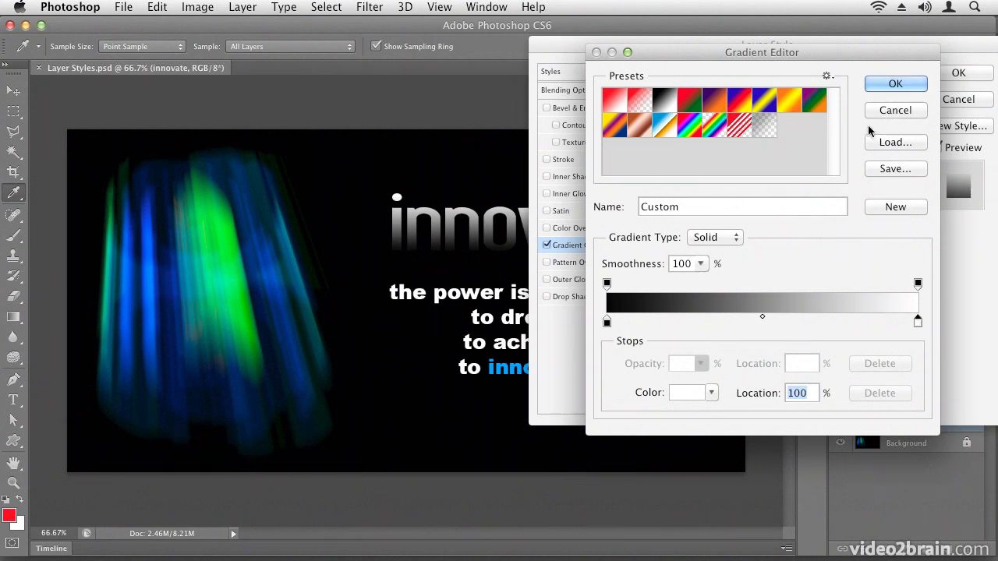
{"action": "left_click", "coordinate": [896, 111]}
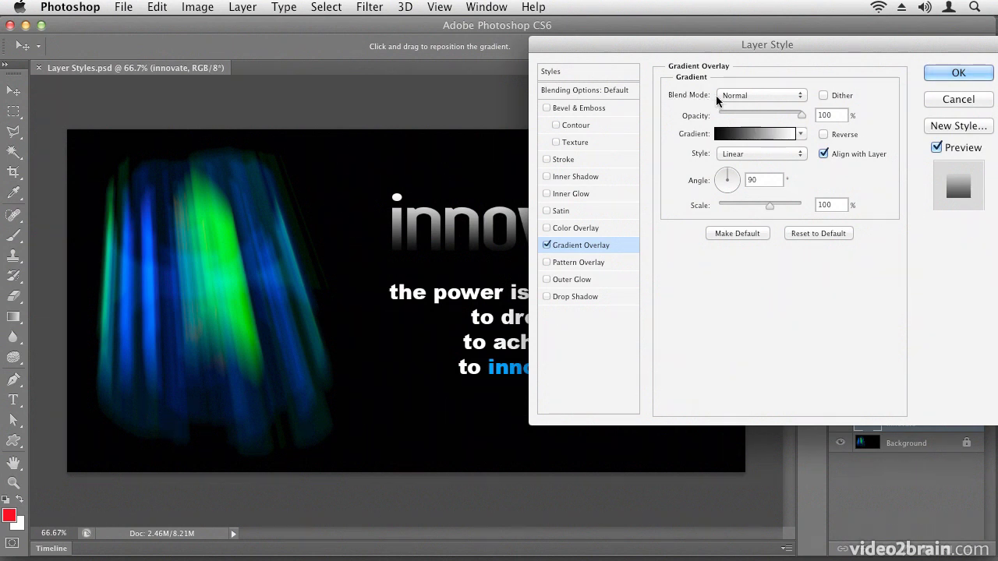
Set the Gradient Overlay's blend mode to Soft Light after trying Overlay, and compare the text with and without the effect.
{"action": "left_click", "coordinate": [757, 97]}
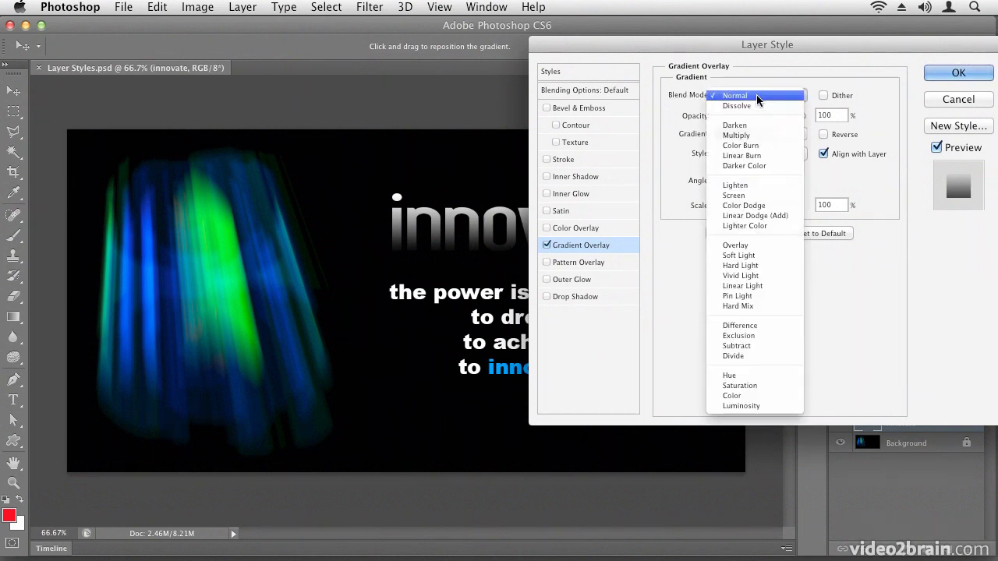
{"action": "left_click", "coordinate": [761, 246]}
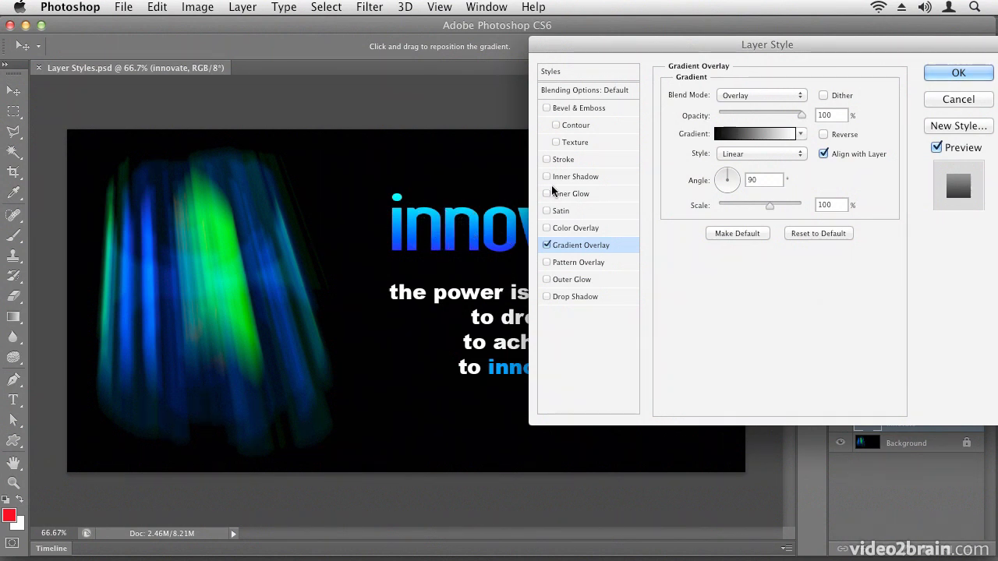
{"action": "left_click", "coordinate": [759, 95]}
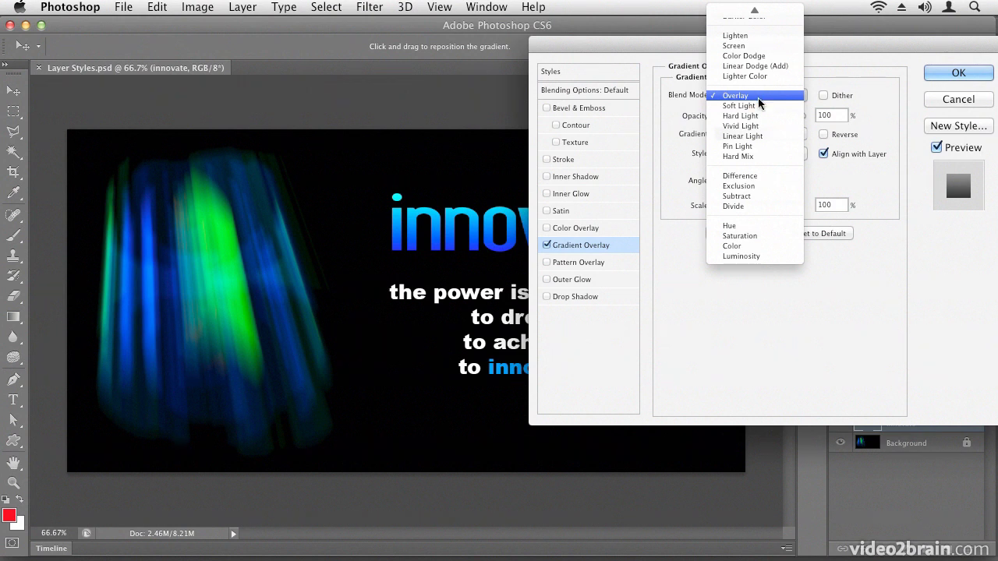
{"action": "left_click", "coordinate": [757, 104]}
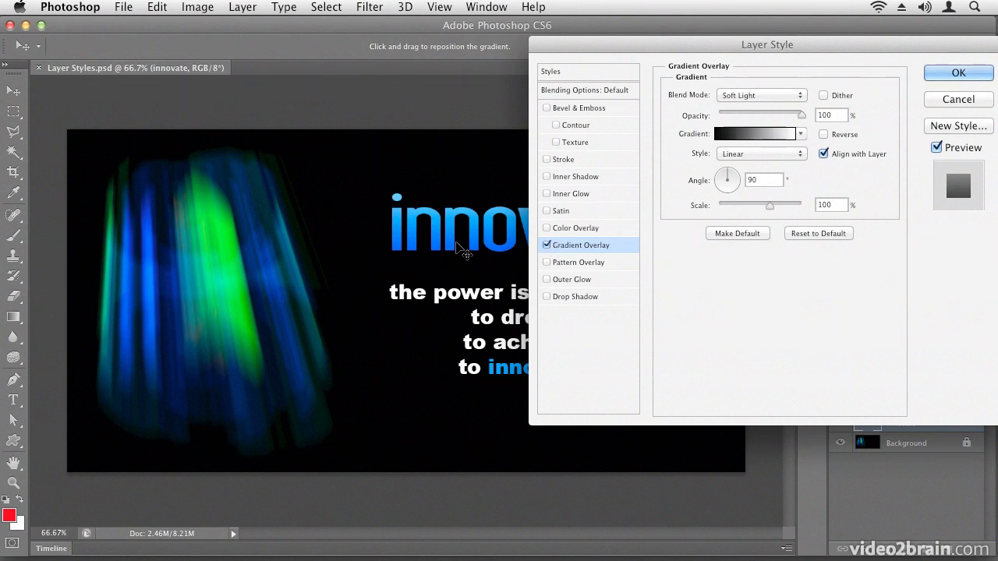
{"action": "left_click", "coordinate": [547, 245]}
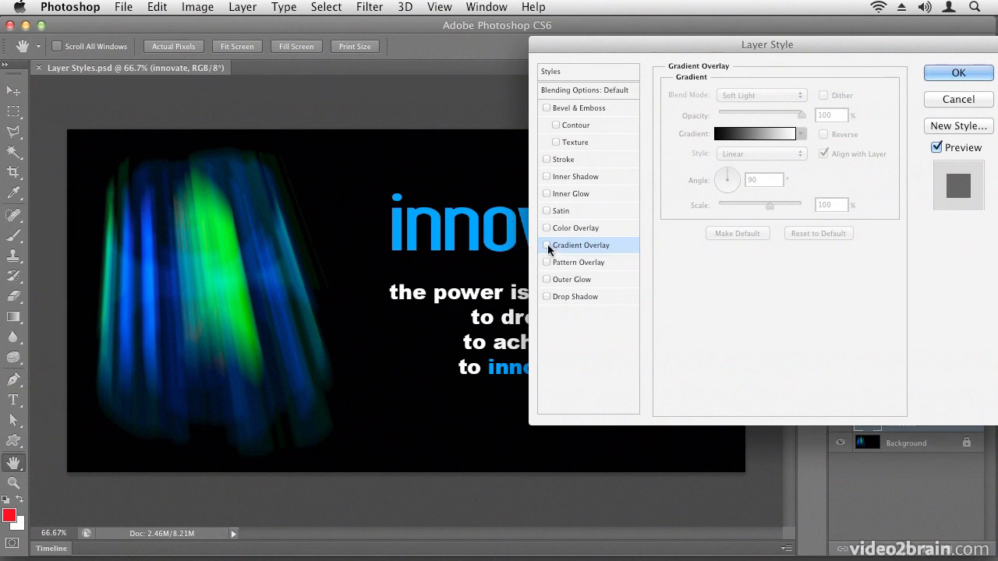
{"action": "left_click", "coordinate": [546, 245]}
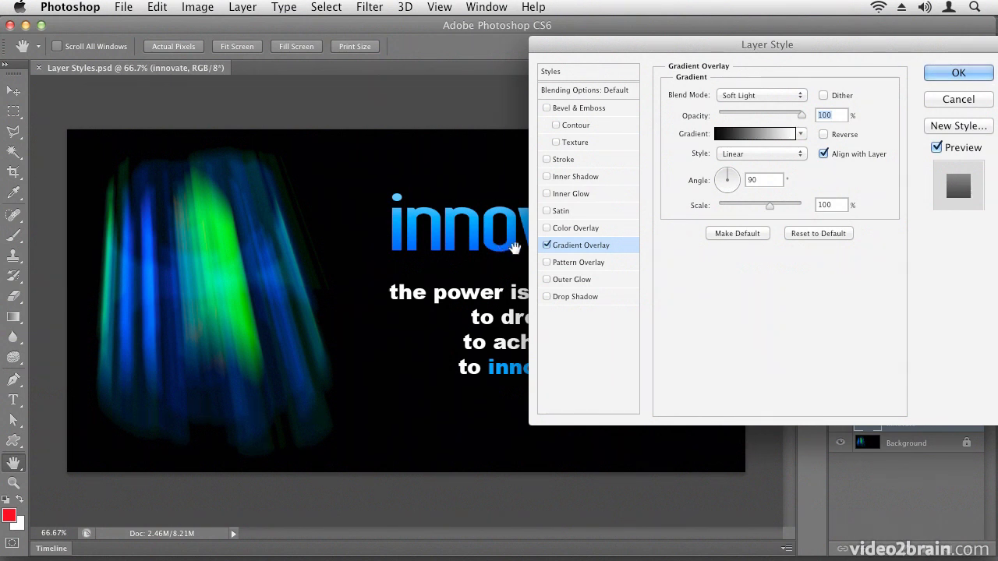
Try a Satin effect with a size of 29 px on the innovate text.
{"action": "left_click", "coordinate": [547, 211]}
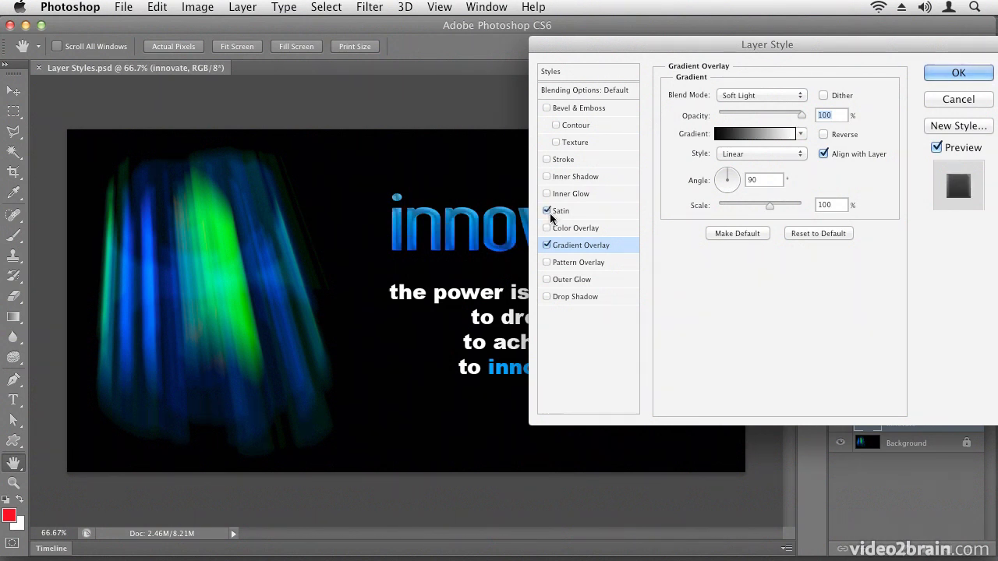
{"action": "left_click", "coordinate": [568, 212]}
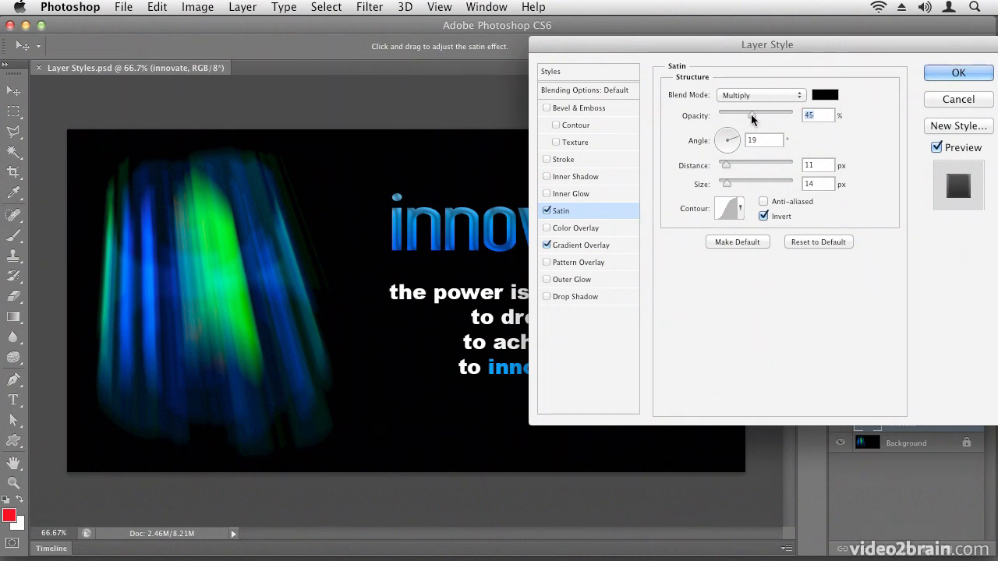
{"action": "mouse_move", "coordinate": [728, 188]}
{"action": "left_mouse_down"}
{"action": "mouse_move", "coordinate": [742, 189]}
{"action": "mouse_move", "coordinate": [730, 188]}
{"action": "left_mouse_up"}
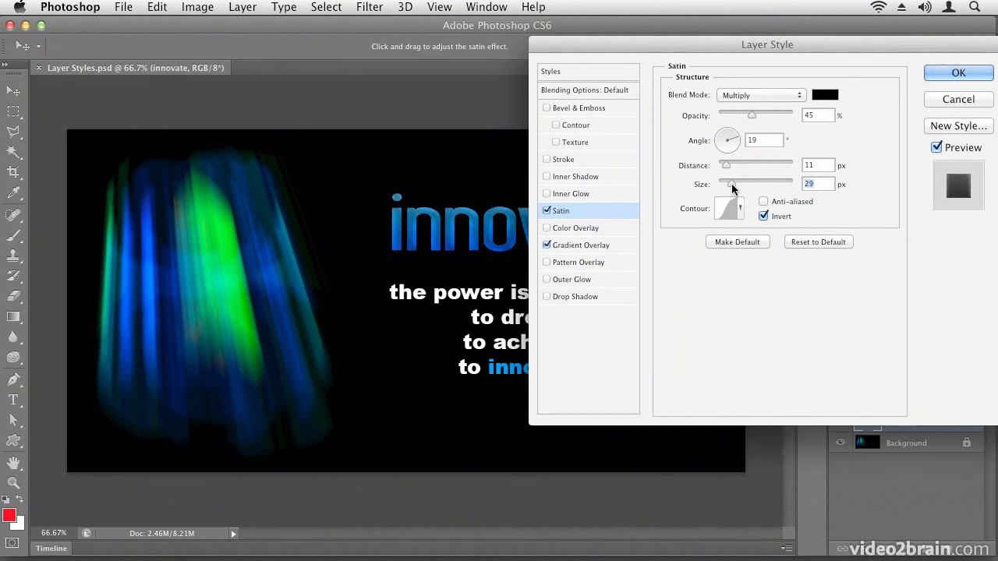
{"action": "left_click_drag", "start_coordinate": [597, 44], "coordinate": [676, 38]}
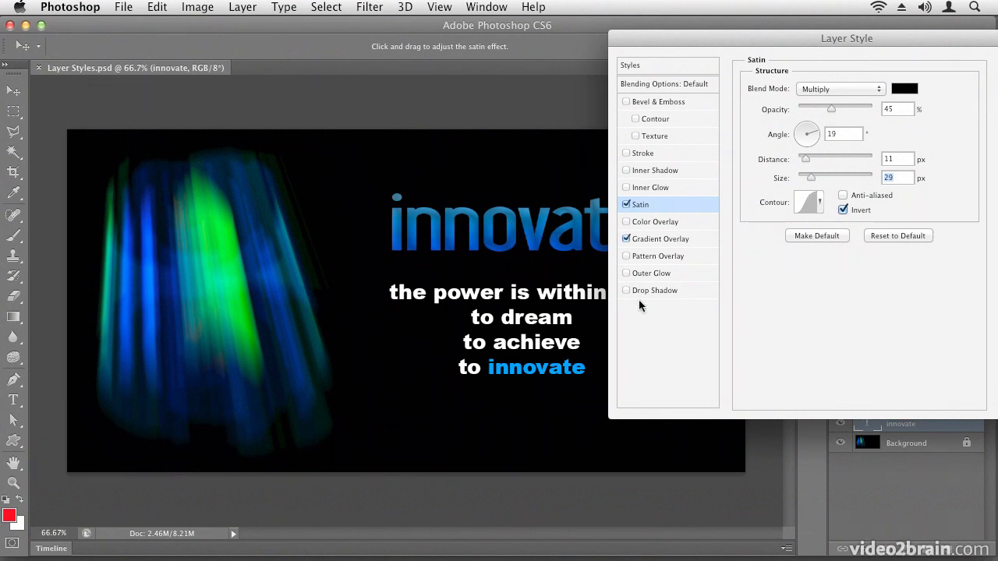
{"action": "left_click", "coordinate": [626, 204]}
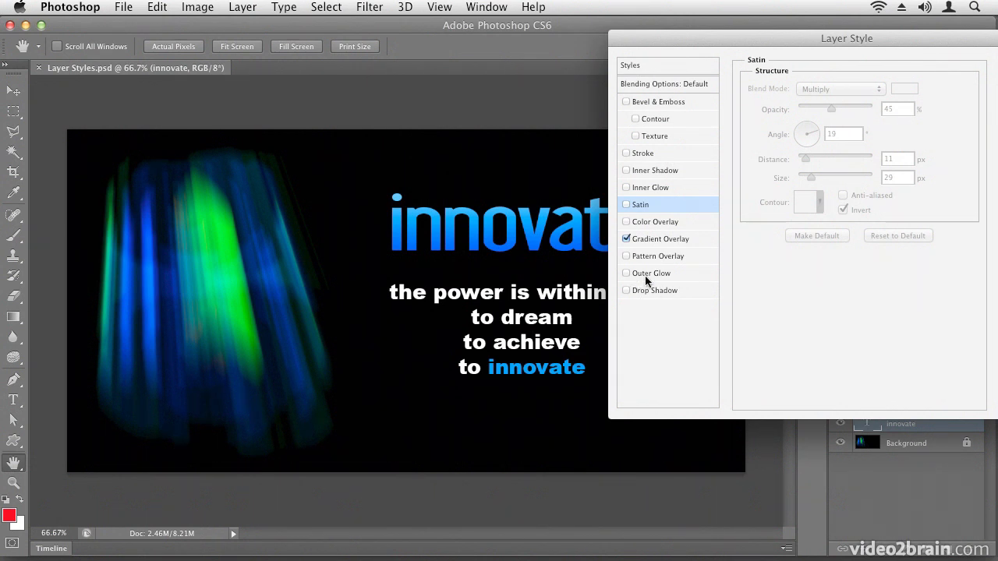
Add an Outer Glow to the innovate text using the bright green sampled from the background artwork, with a size of 9 px.
{"action": "left_click", "coordinate": [649, 277]}
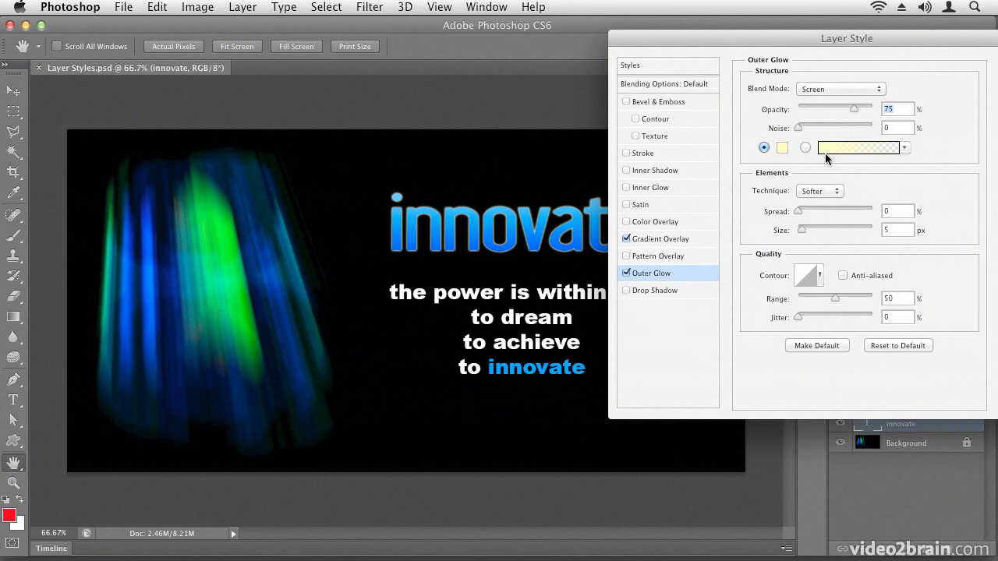
{"action": "left_click", "coordinate": [783, 148]}
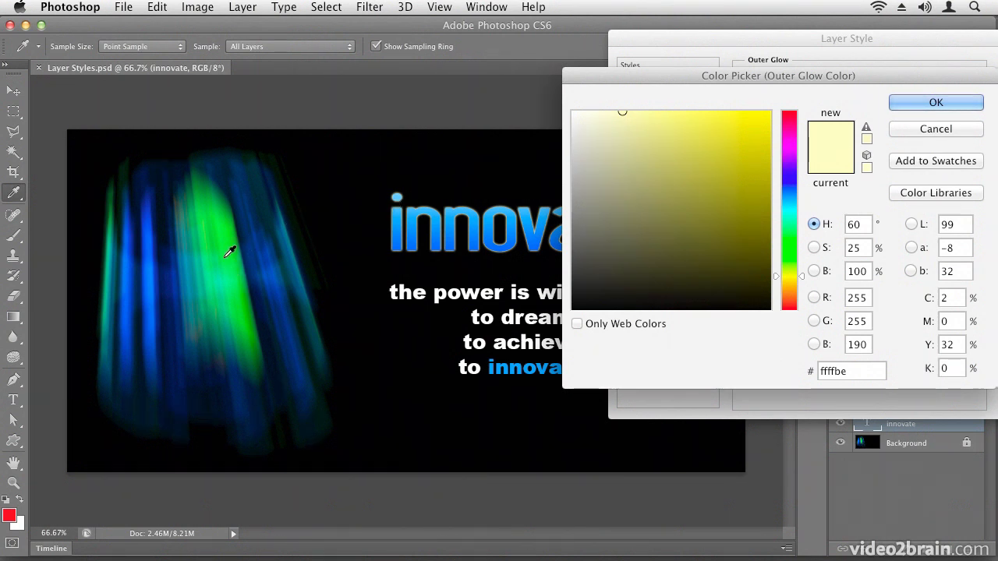
{"action": "left_click", "coordinate": [232, 247]}
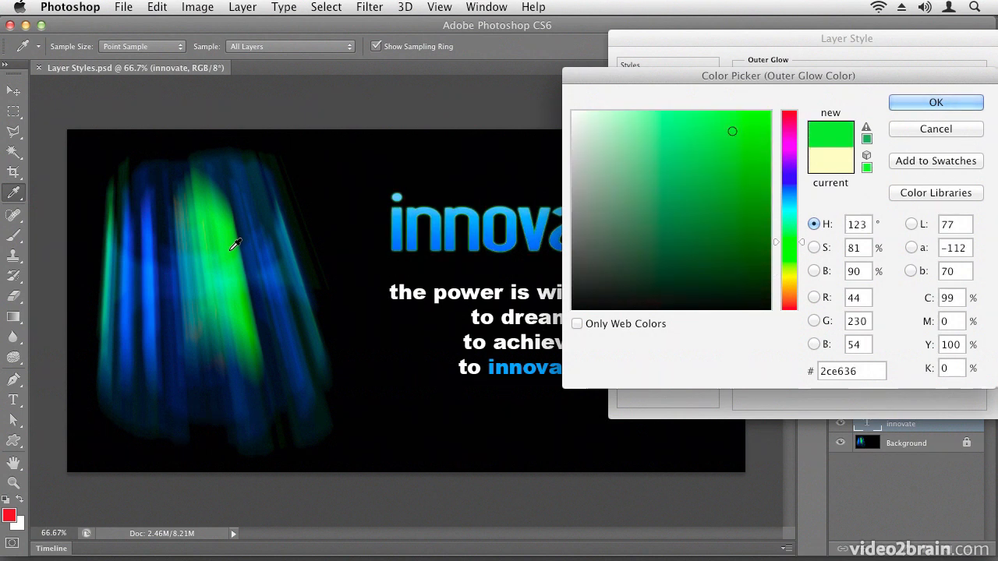
{"action": "left_click", "coordinate": [918, 105]}
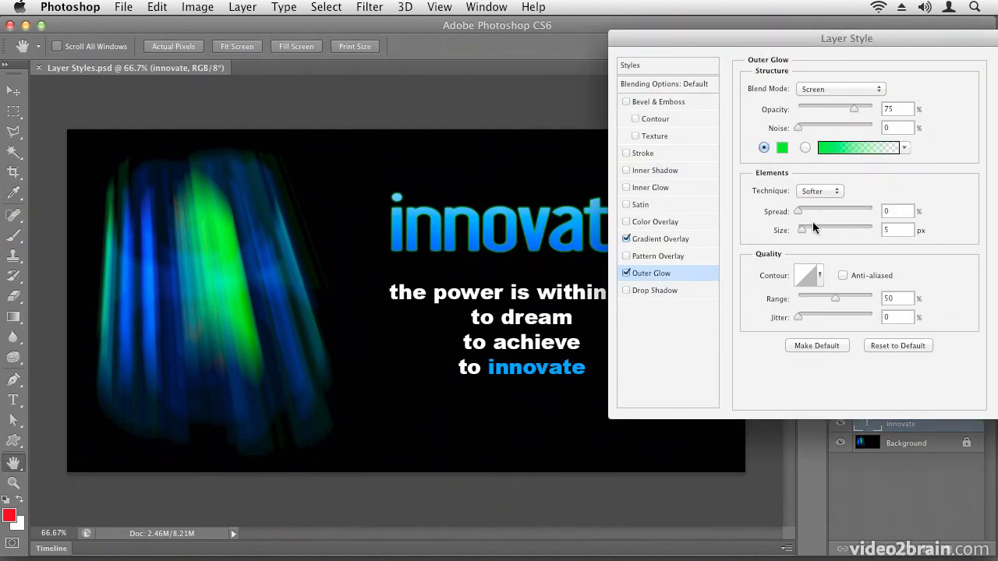
{"action": "mouse_move", "coordinate": [803, 228]}
{"action": "left_mouse_down"}
{"action": "mouse_move", "coordinate": [813, 230]}
{"action": "mouse_move", "coordinate": [802, 231]}
{"action": "left_mouse_up"}
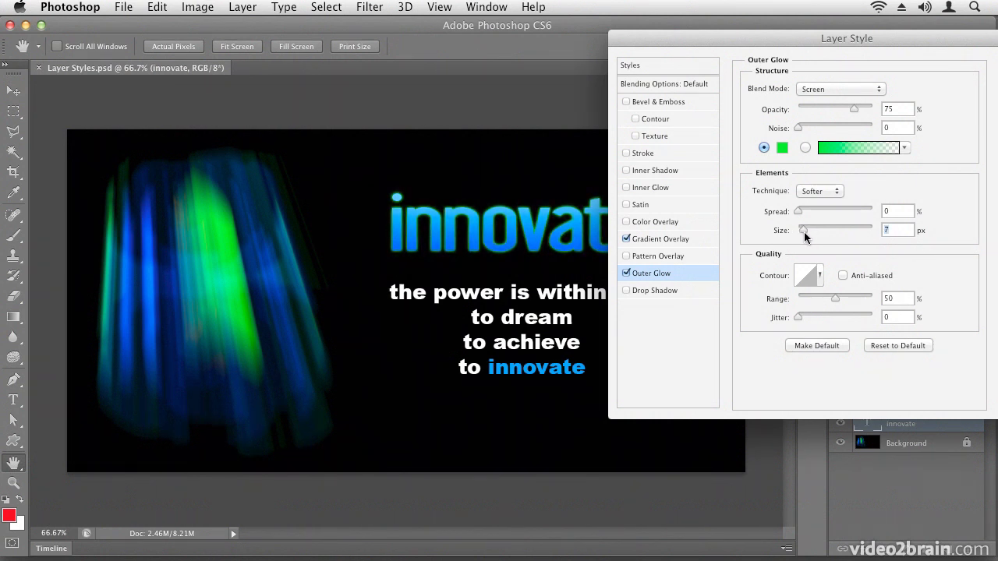
Change the Outer Glow color to pure white (ffffff).
{"action": "left_click", "coordinate": [782, 148]}
{"action": "left_click_drag", "start_coordinate": [704, 157], "coordinate": [566, 104]}
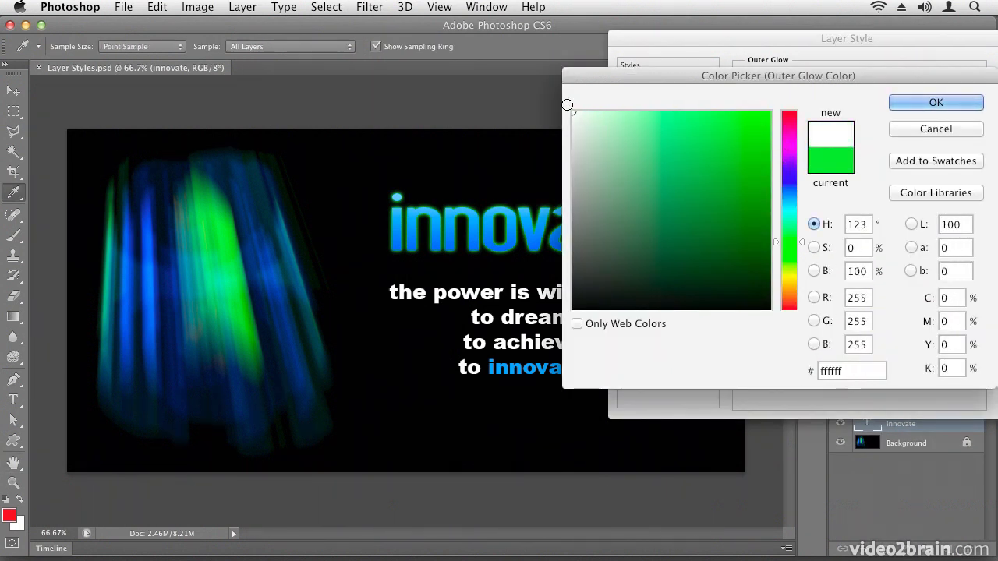
{"action": "left_click", "coordinate": [937, 102]}
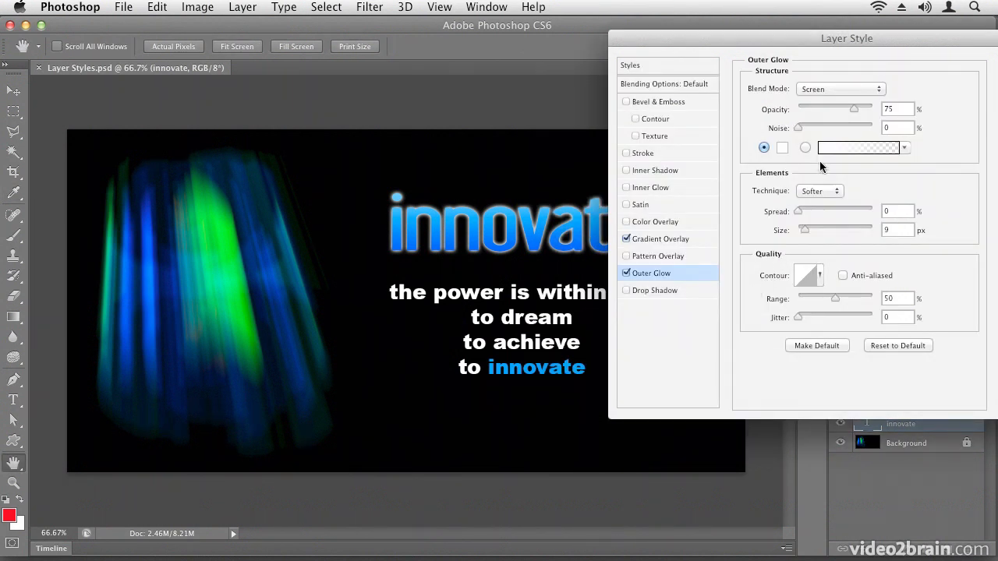
Try a wider, fainter Outer Glow with a size of 32 px and an opacity of 28%, and uncover the whole word.
{"action": "left_click_drag", "start_coordinate": [805, 229], "coordinate": [811, 228]}
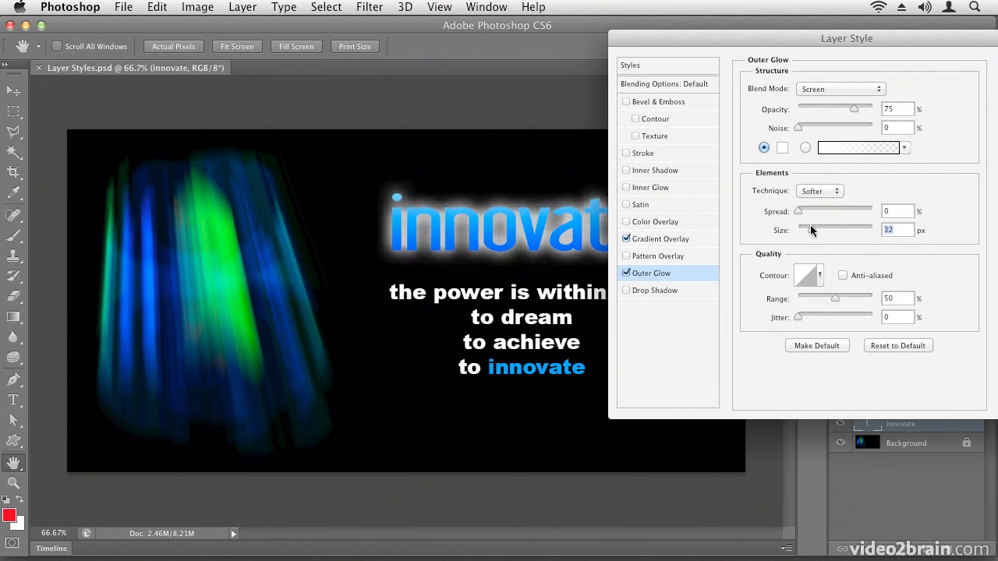
{"action": "left_click_drag", "start_coordinate": [857, 112], "coordinate": [817, 109]}
{"action": "left_click_drag", "start_coordinate": [894, 39], "coordinate": [505, 301]}
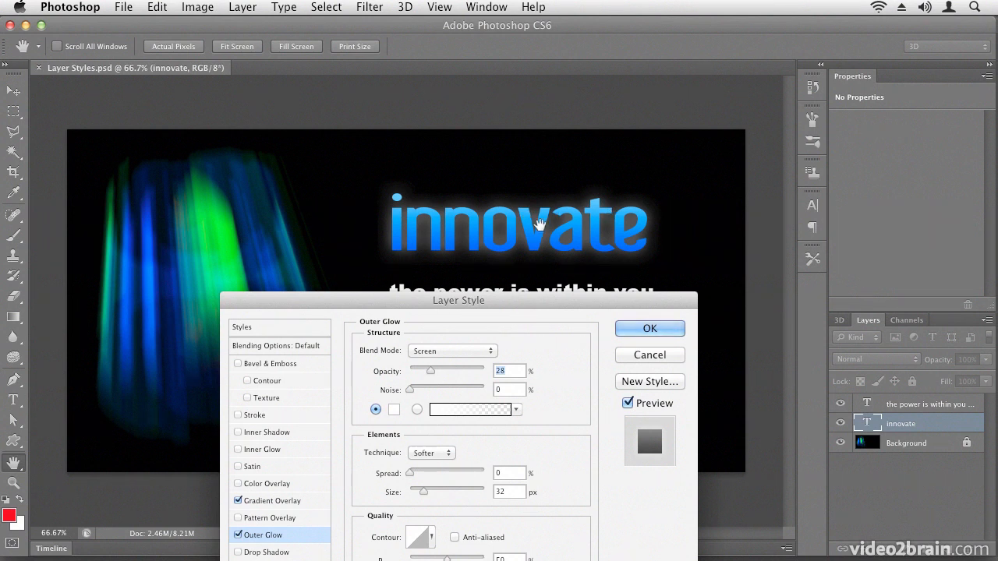
Set the Outer Glow's size to 10 px and its opacity to about 65%, and apply the layer style.
{"action": "left_click_drag", "start_coordinate": [589, 304], "coordinate": [906, 76]}
{"action": "left_click_drag", "start_coordinate": [749, 141], "coordinate": [768, 141]}
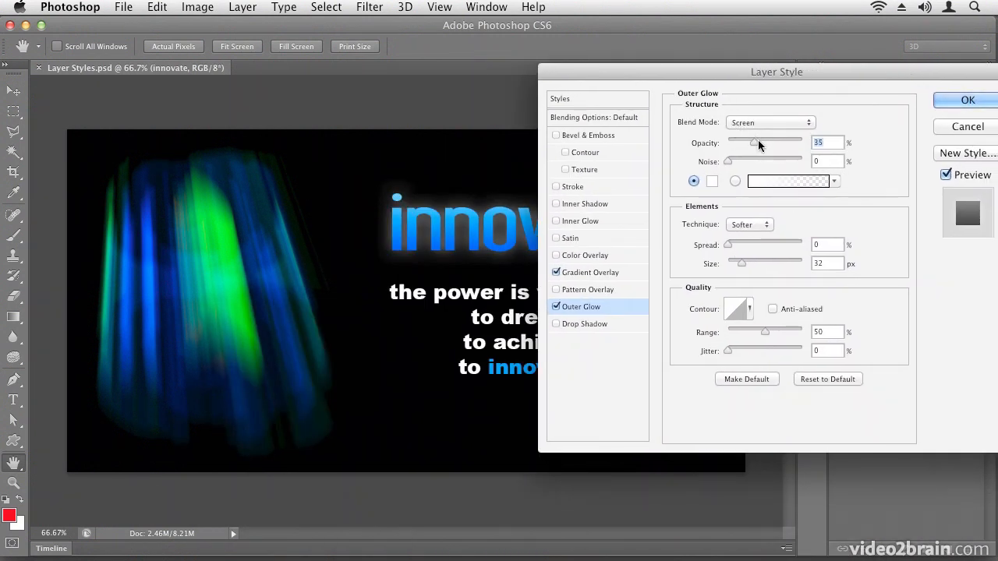
{"action": "left_click_drag", "start_coordinate": [741, 263], "coordinate": [736, 264]}
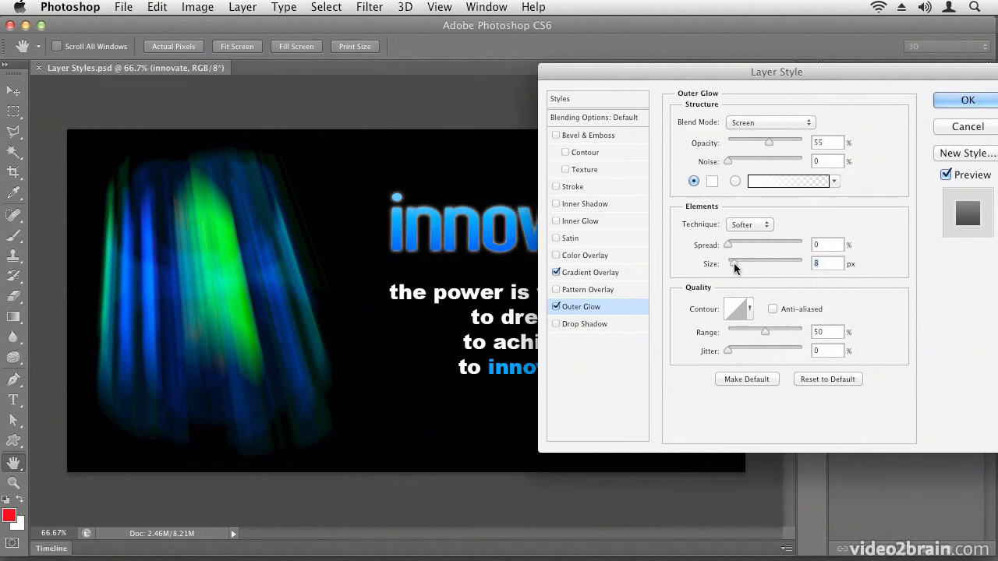
{"action": "left_click_drag", "start_coordinate": [769, 141], "coordinate": [782, 141]}
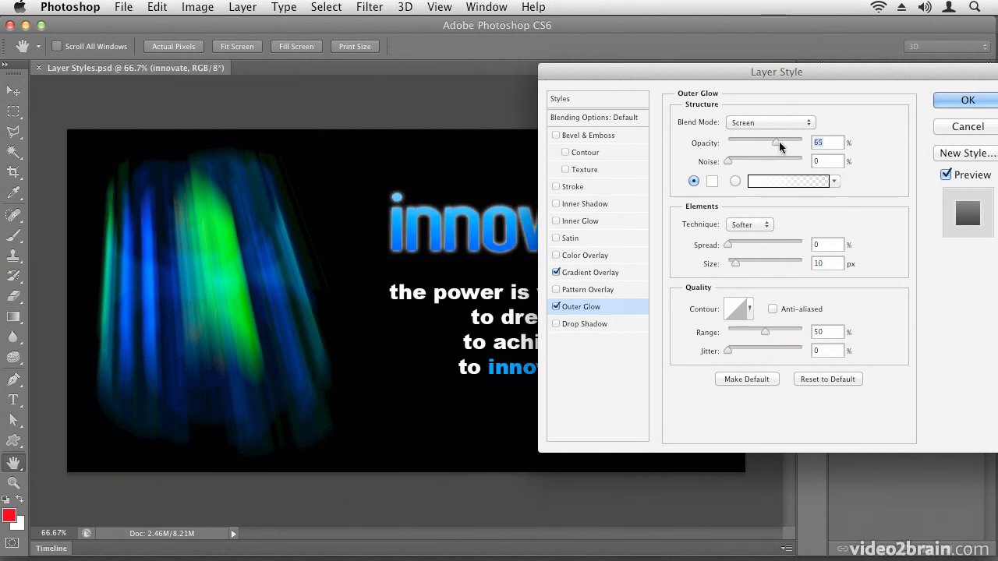
{"action": "left_click", "coordinate": [955, 102]}
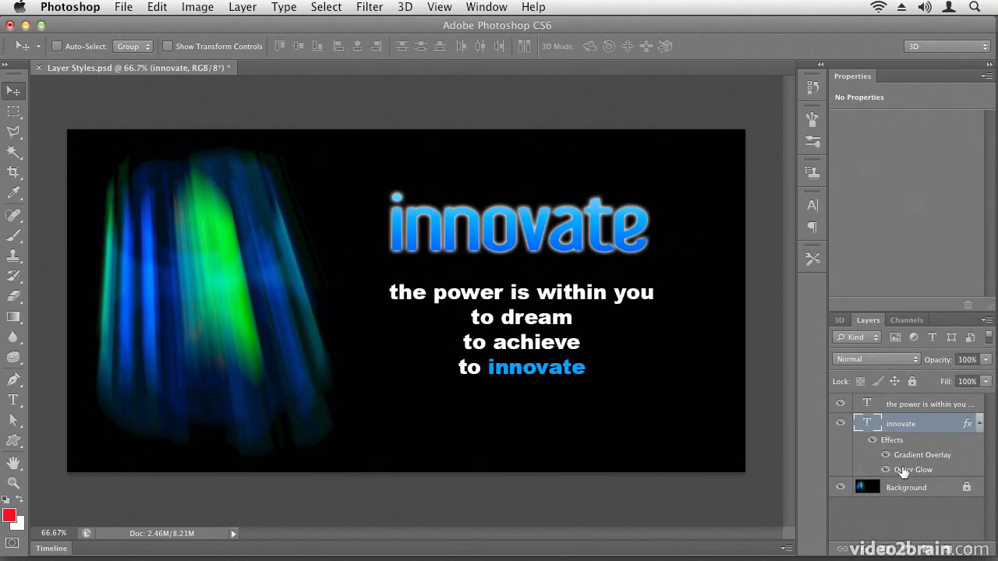
Compare the innovate text with all its effects hidden and shown, and with Outer Glow and Gradient Overlay toggled individually.
{"action": "left_click", "coordinate": [872, 441]}
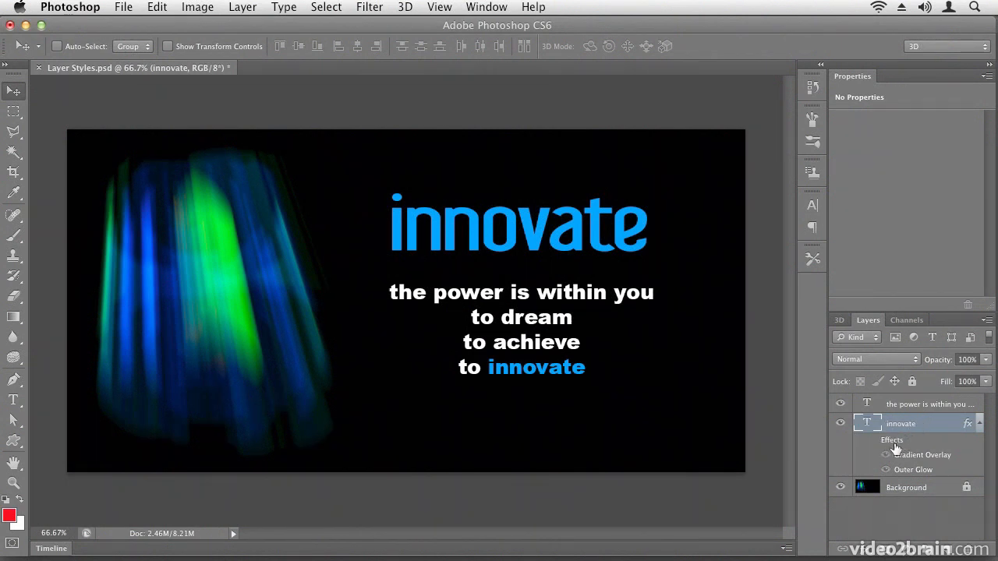
{"action": "left_click", "coordinate": [872, 440]}
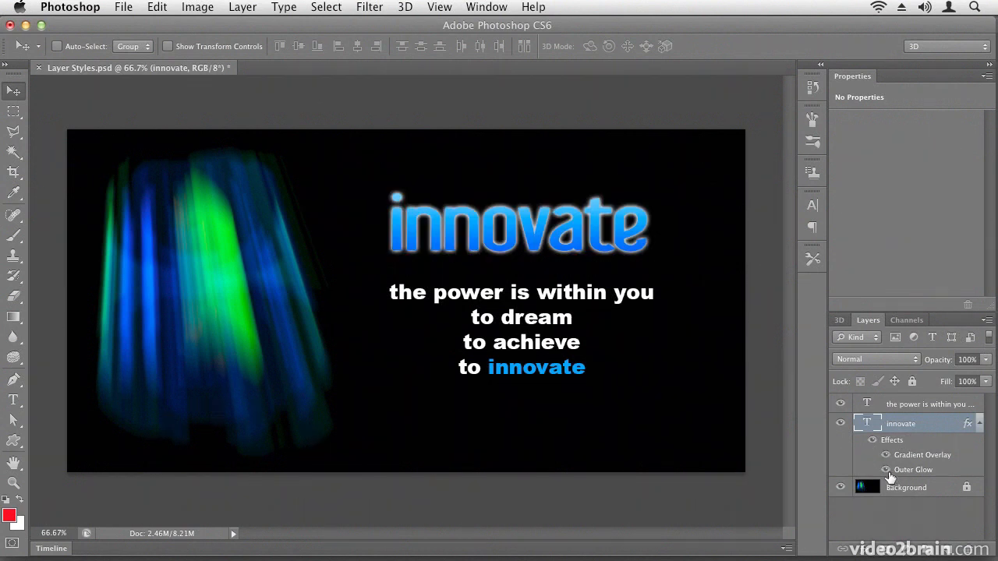
{"action": "left_click", "coordinate": [885, 470]}
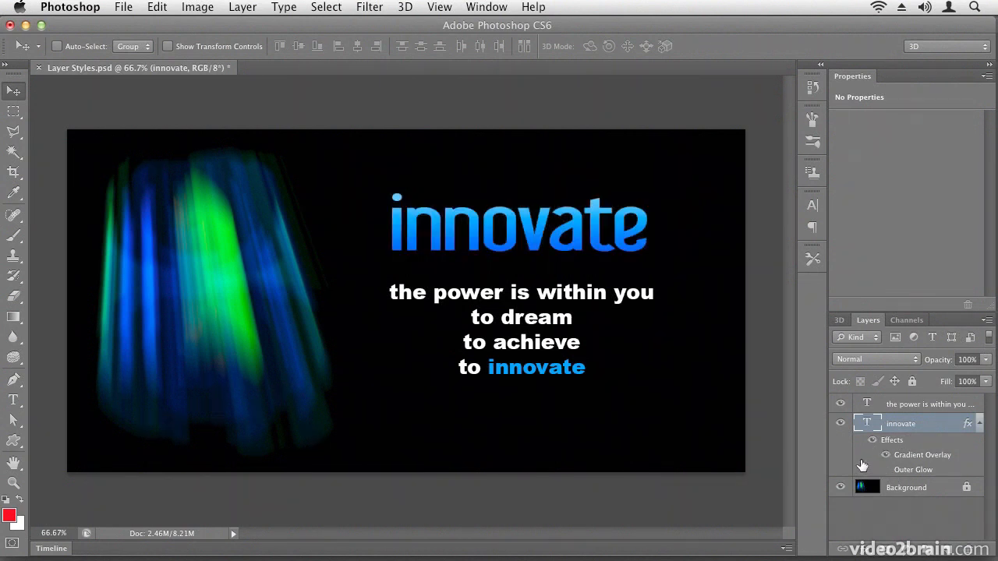
{"action": "left_click", "coordinate": [885, 455]}
{"action": "left_click", "coordinate": [885, 456]}
{"action": "left_click", "coordinate": [886, 470]}
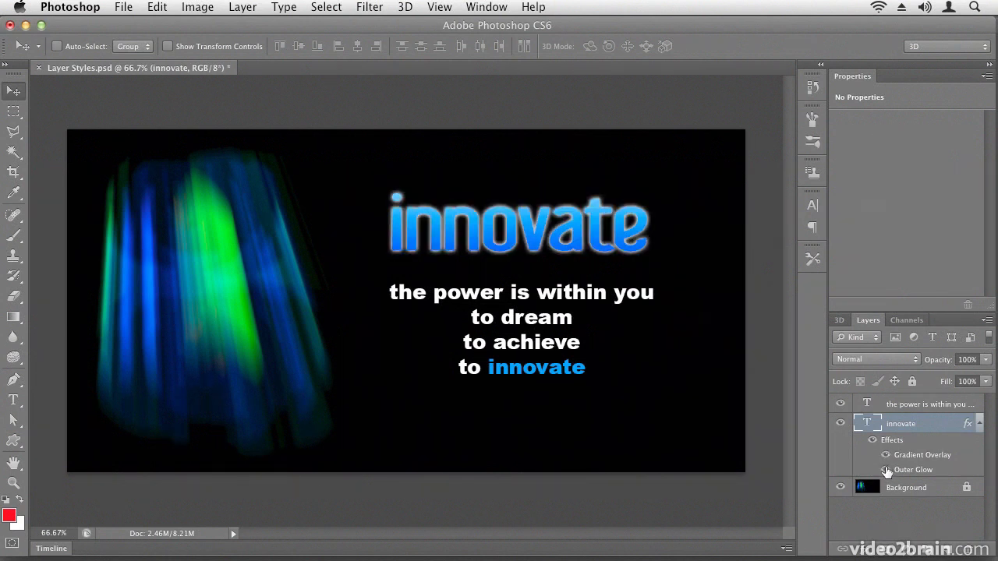